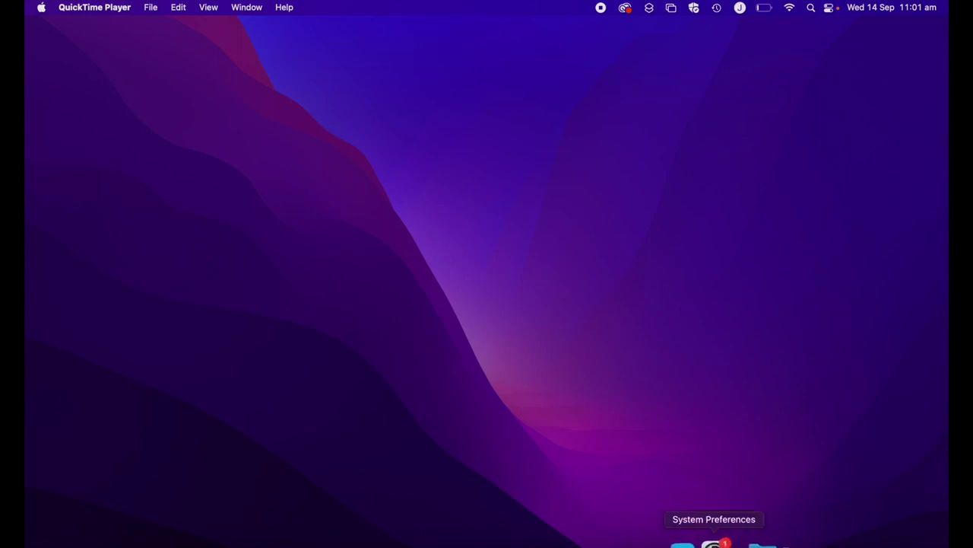
# Step: Open the Pointer options of the Accessibility display settings in System Preferences
pyautogui.click(715, 541)
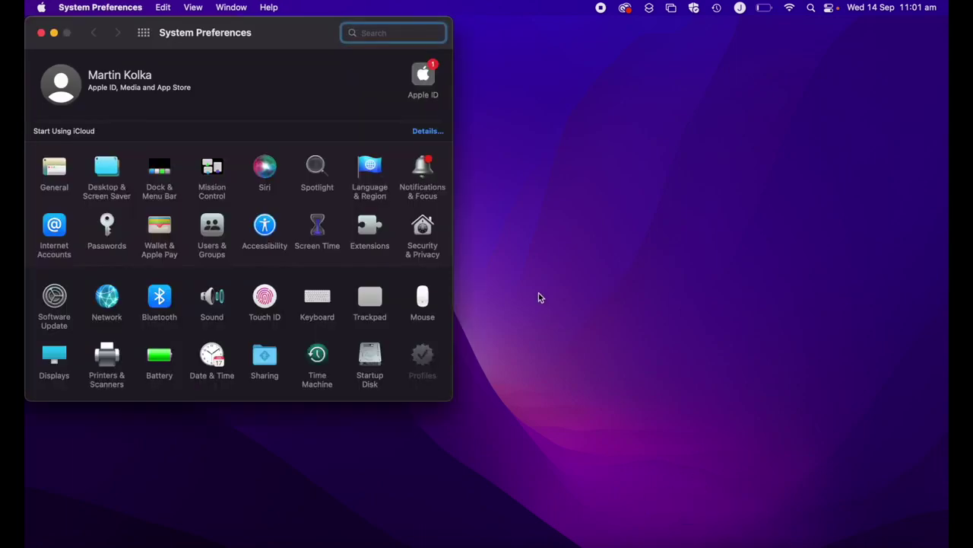
pyautogui.click(268, 230)
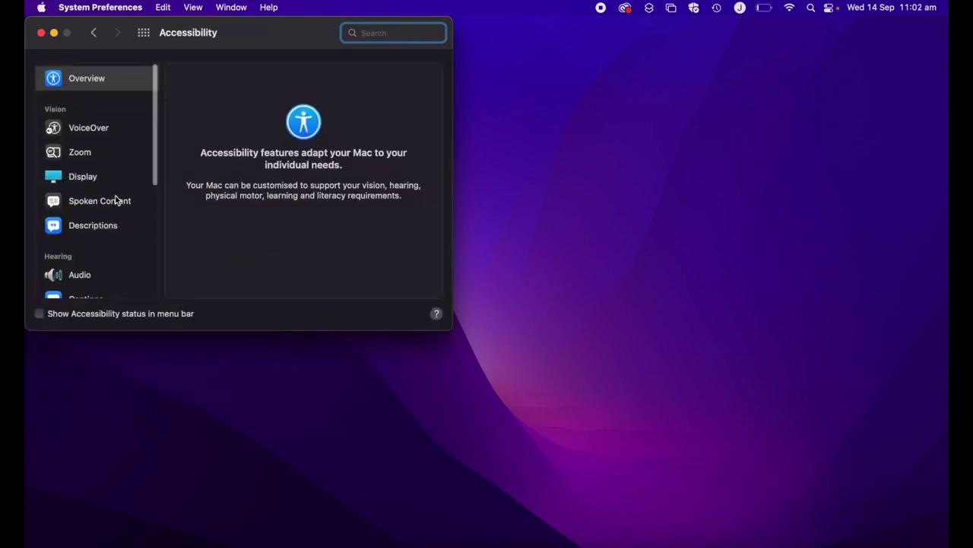
pyautogui.scroll(-5, 116, 200)
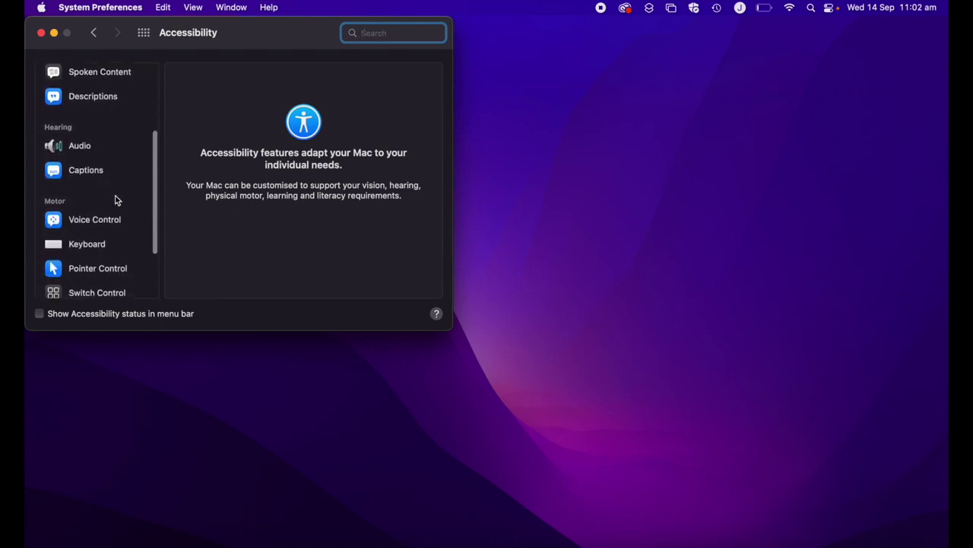
pyautogui.scroll(-1, 115, 200)
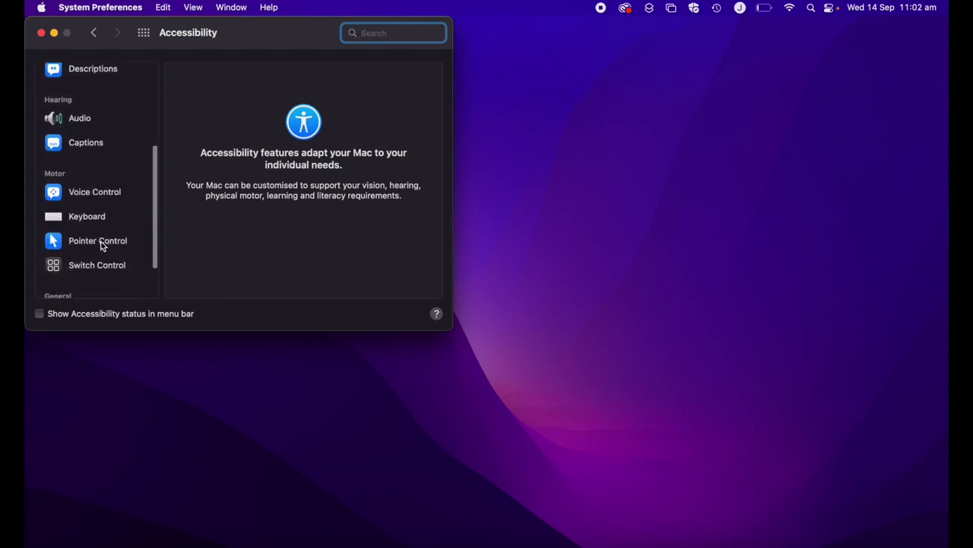
pyautogui.scroll(-1, 111, 233)
pyautogui.scroll(5, 111, 233)
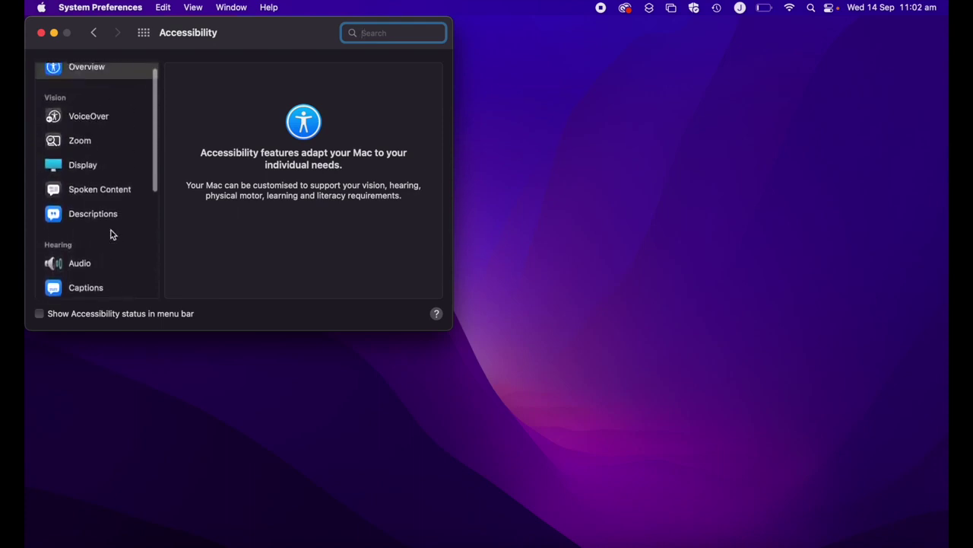
pyautogui.click(85, 170)
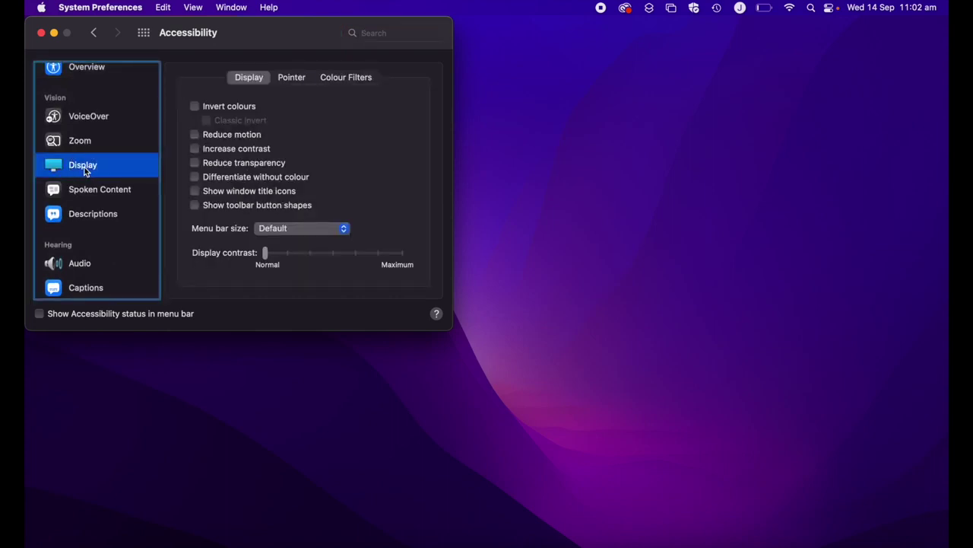
pyautogui.click(289, 79)
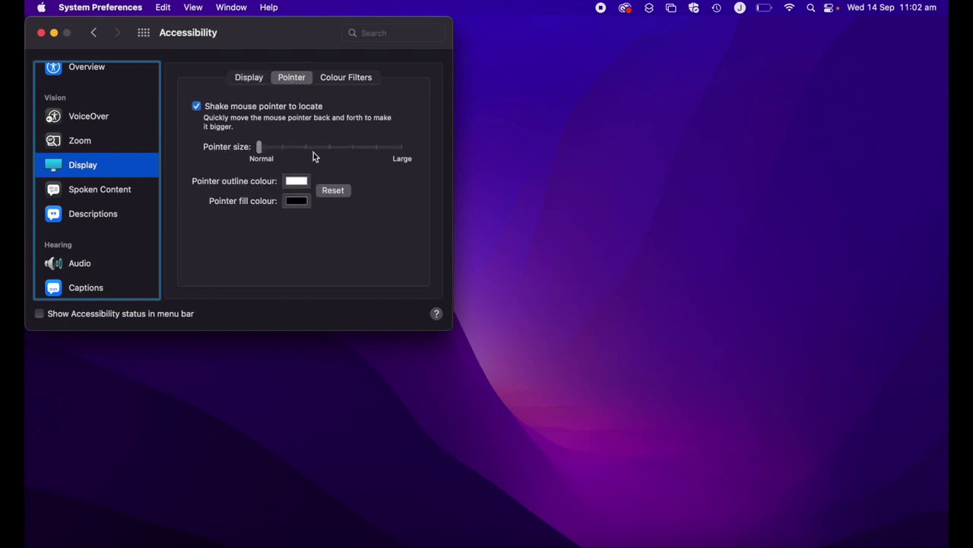
# Step: Try the pointer size at Large and return it to Normal
pyautogui.click(261, 148)
pyautogui.moveTo(263, 151); pyautogui.dragTo(412, 139)
pyautogui.moveTo(412, 139); pyautogui.dragTo(249, 161)
# Step: Set the pointer outline colour to a light violet-blue from the colour wheel and close the colour picker
pyautogui.click(294, 182)
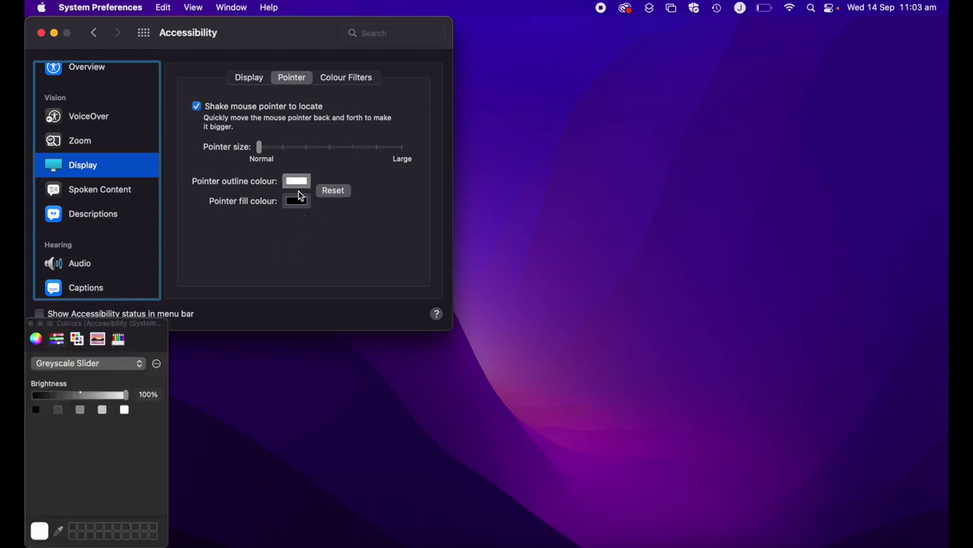
pyautogui.click(36, 338)
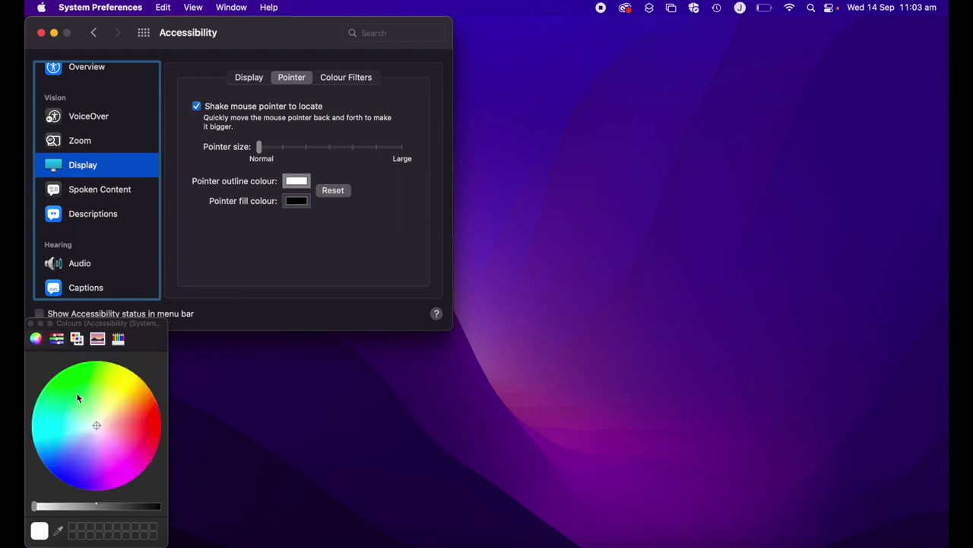
pyautogui.click(56, 339)
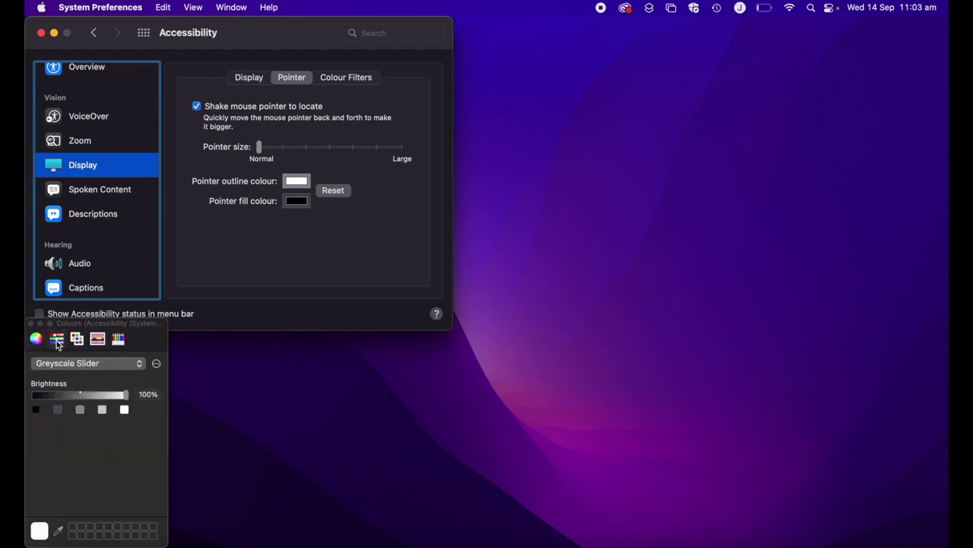
pyautogui.click(78, 340)
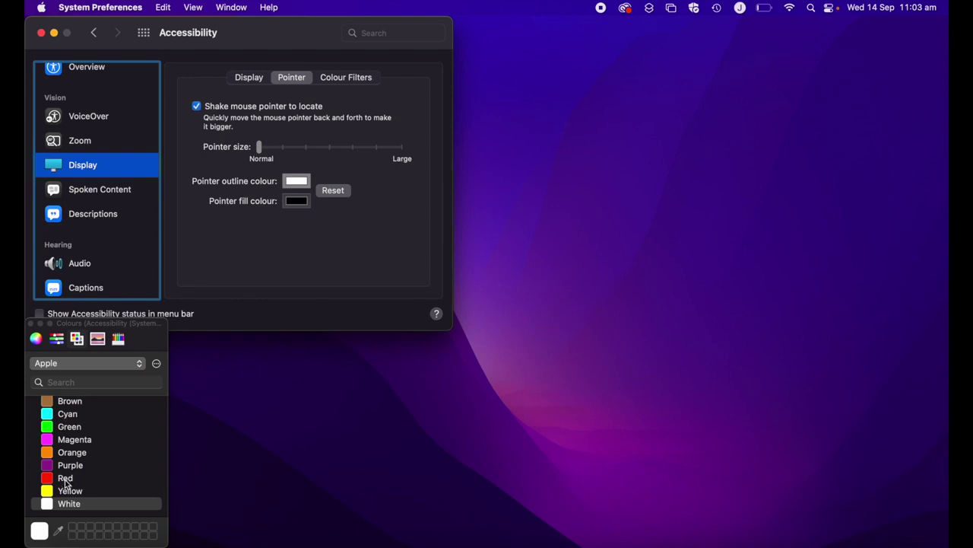
pyautogui.click(36, 338)
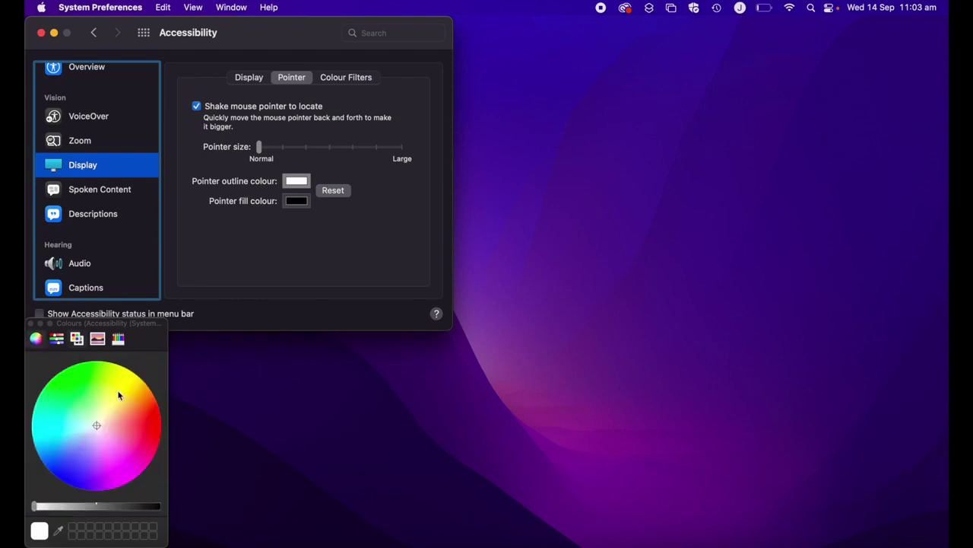
pyautogui.click(78, 454)
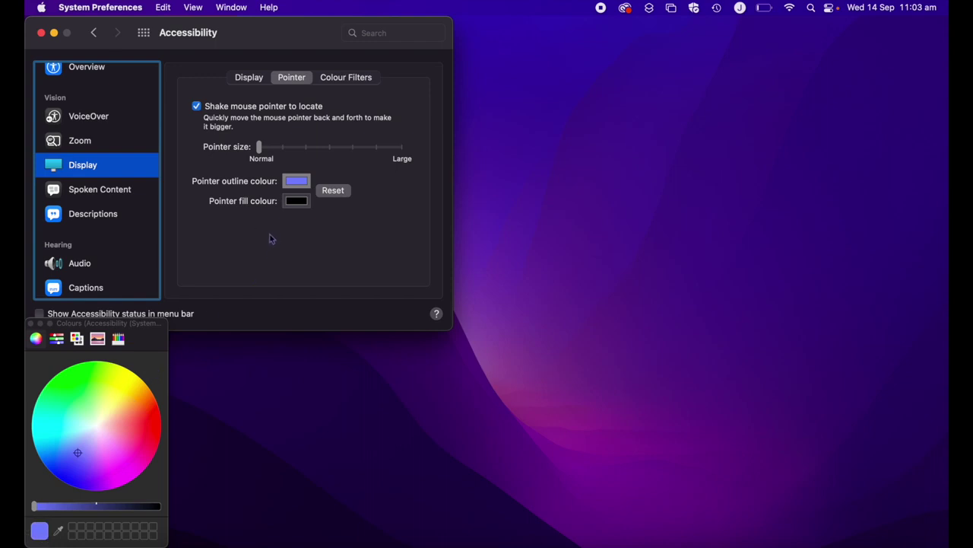
pyautogui.click(30, 324)
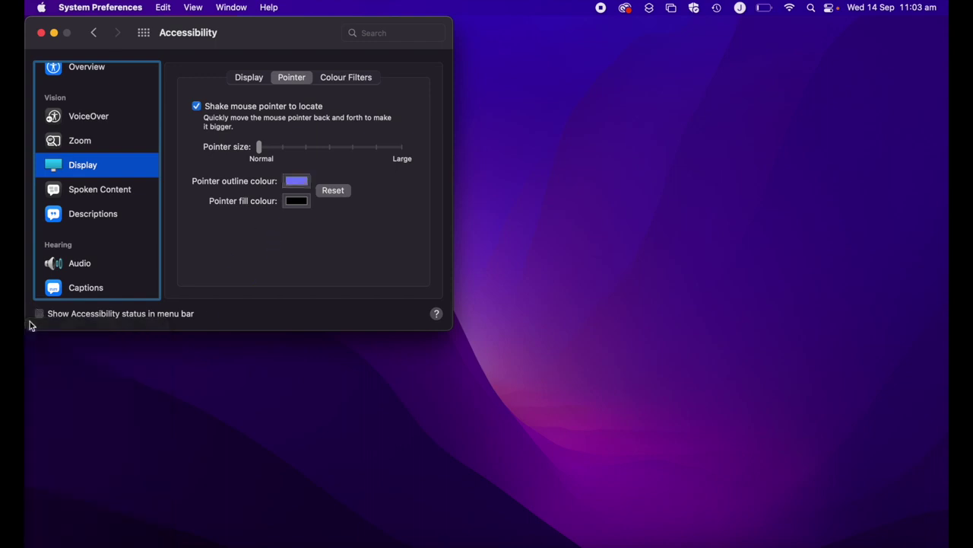
# Step: Set the pointer fill colour to Green from the Apple palette and increase the pointer size to near Large
pyautogui.click(296, 204)
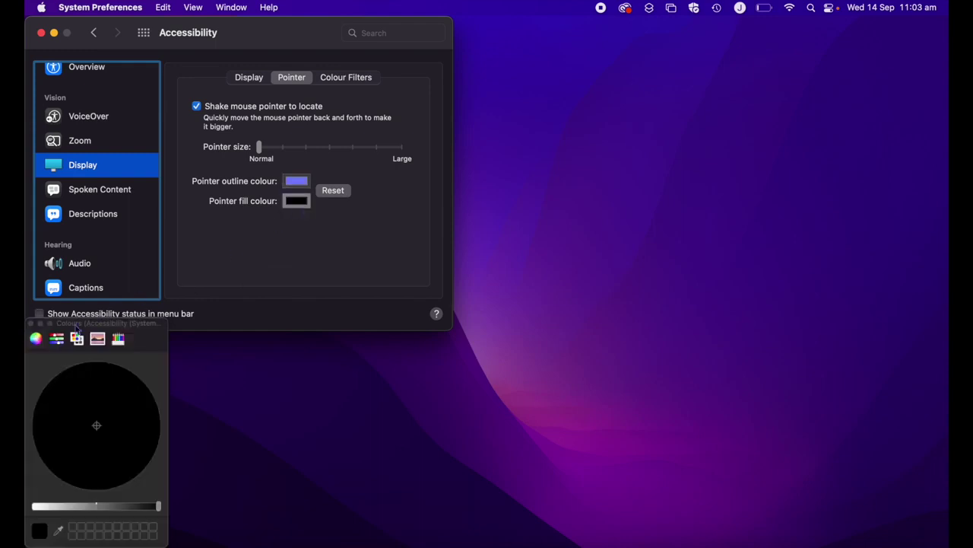
pyautogui.click(57, 339)
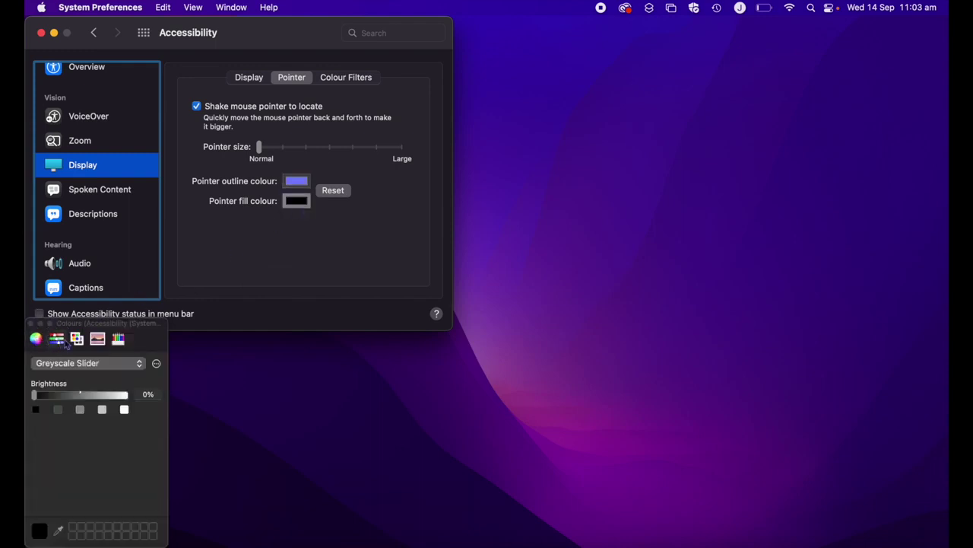
pyautogui.click(77, 338)
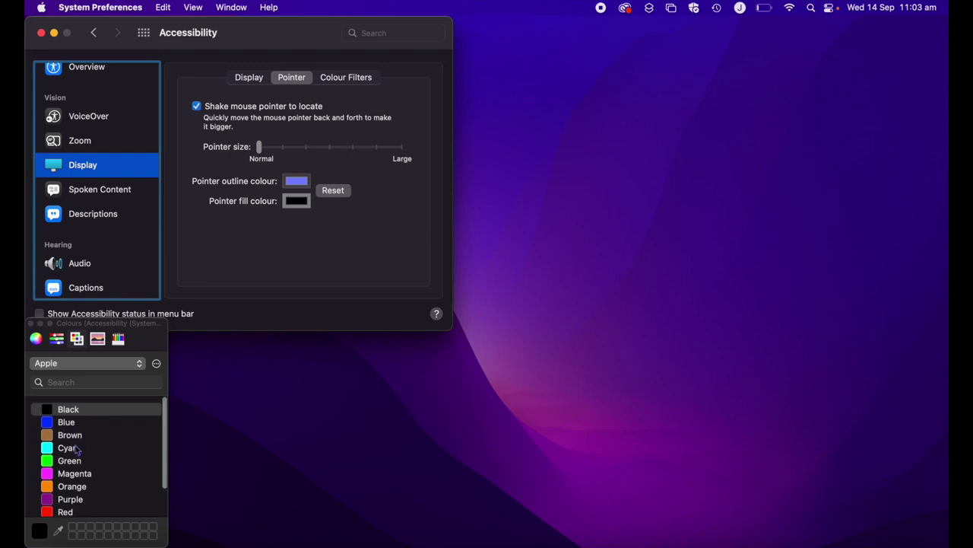
pyautogui.scroll(-3, 76, 450)
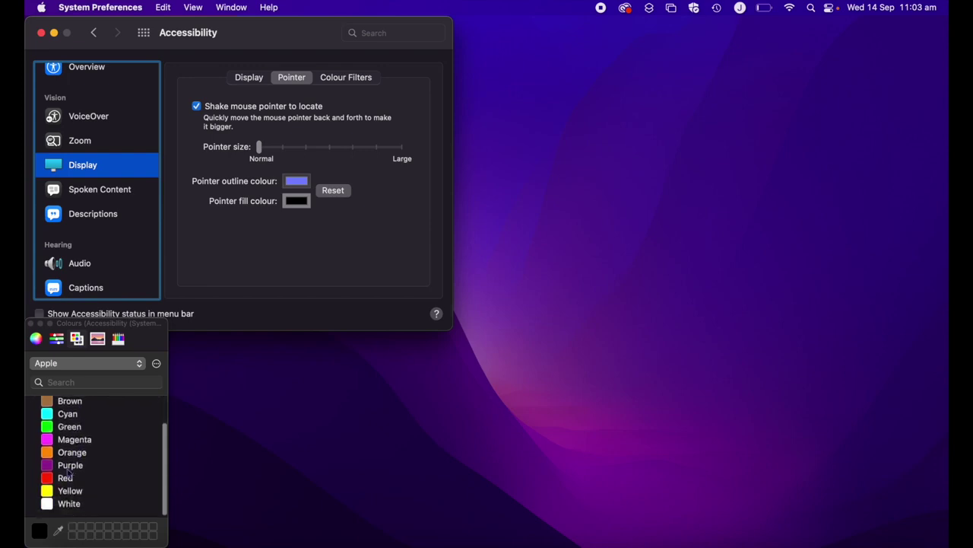
pyautogui.scroll(3, 68, 472)
pyautogui.click(69, 460)
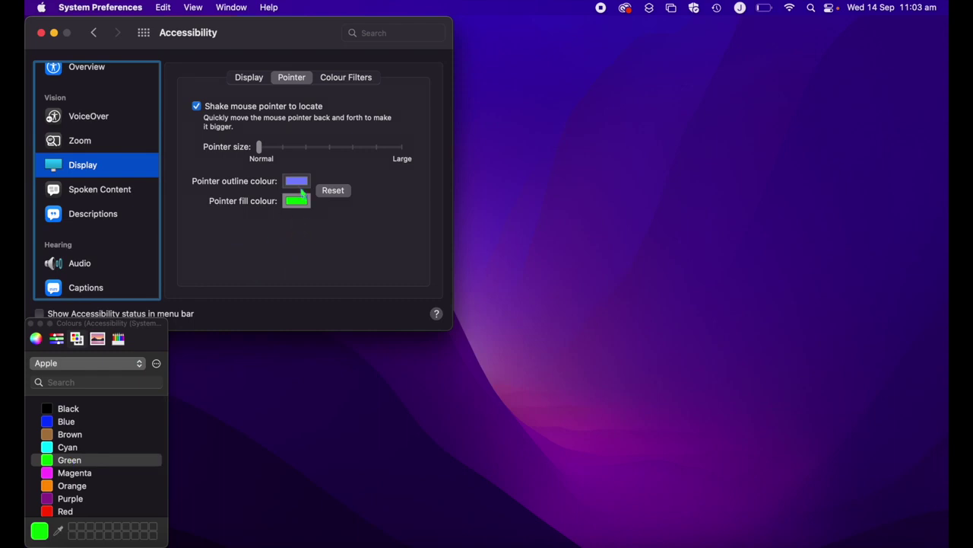
pyautogui.moveTo(259, 149); pyautogui.dragTo(373, 148)
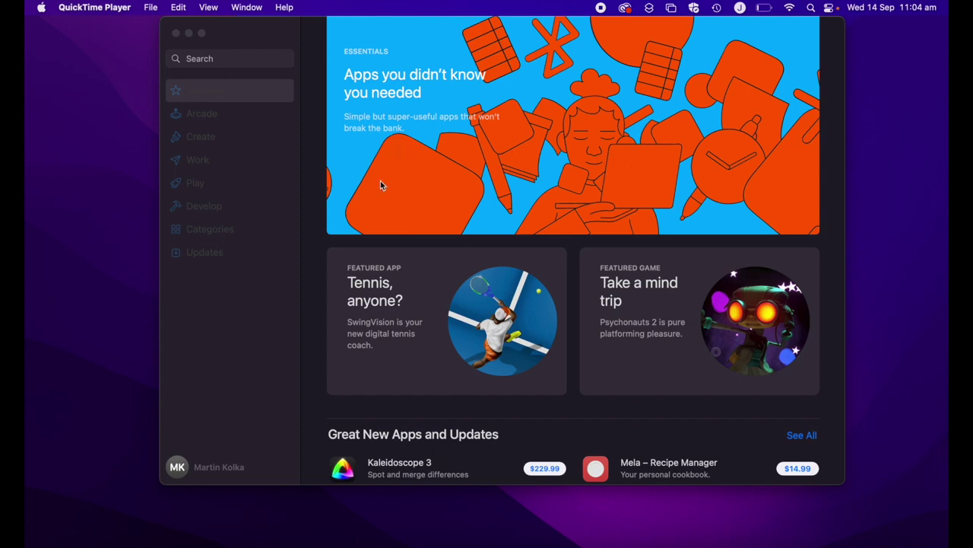
# Step: Switch to the App Store and search for "cursor"
pyautogui.click(272, 44)
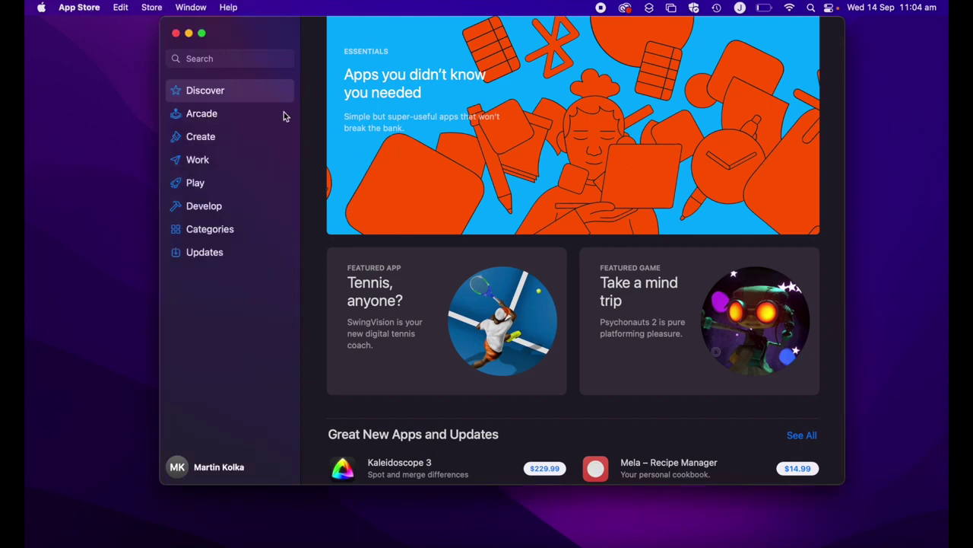
pyautogui.click(245, 61)
pyautogui.write('cursor')
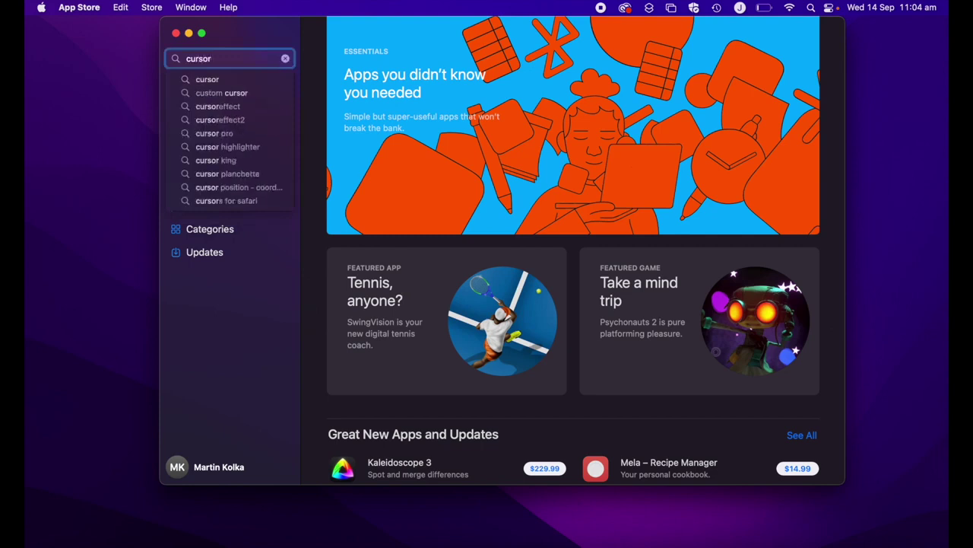
pyautogui.press('Return')
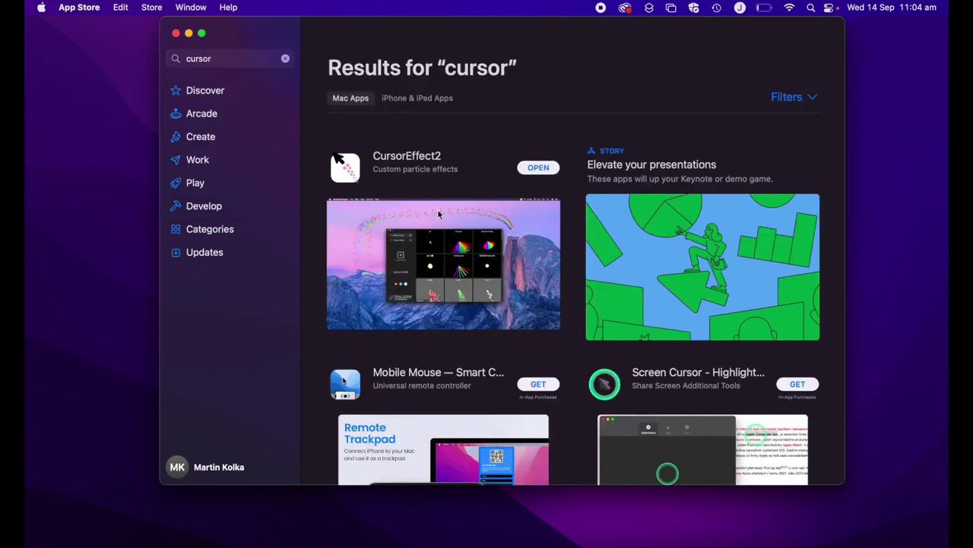
# Step: Browse the cursor apps found, launch CursorEffect2 and close the App Store window
pyautogui.scroll(-2, 572, 264)
pyautogui.scroll(-1, 572, 264)
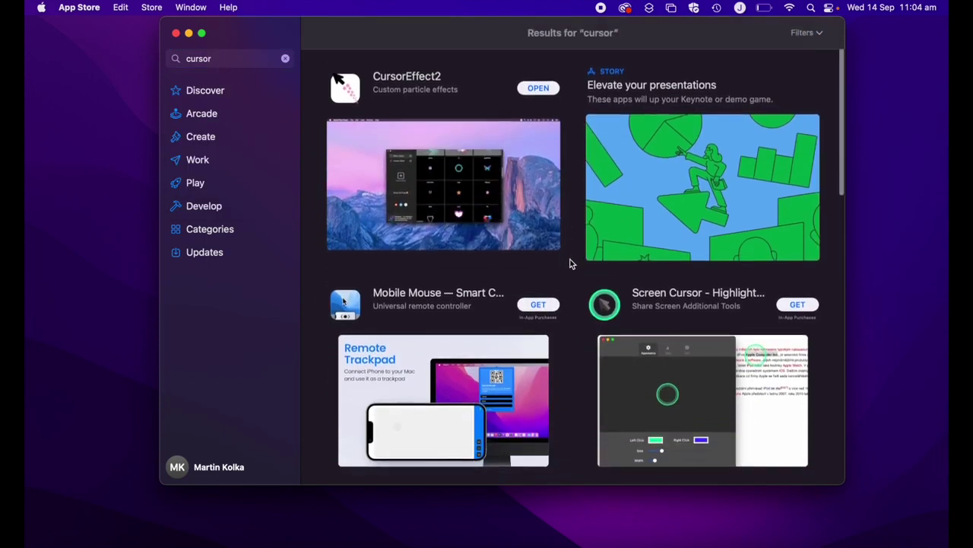
pyautogui.scroll(-4, 572, 263)
pyautogui.scroll(-2, 572, 263)
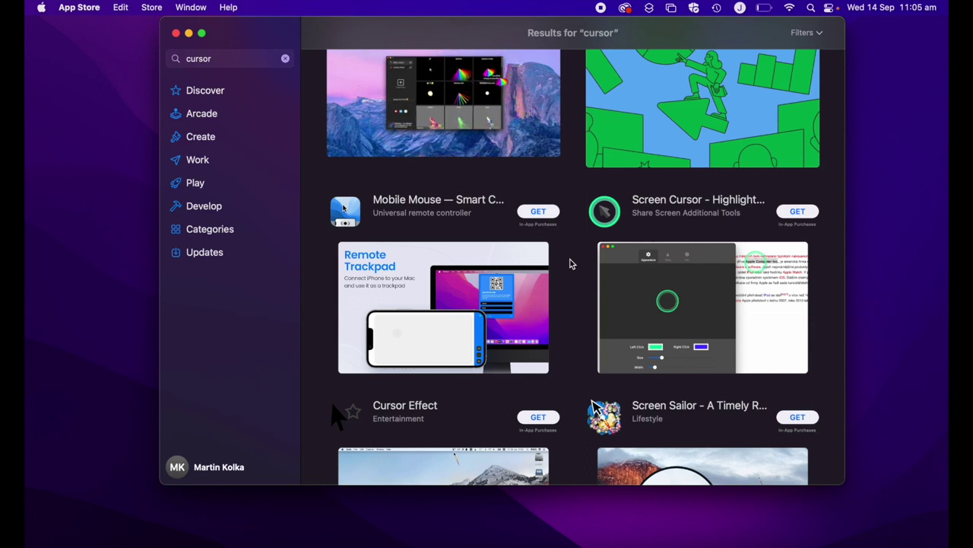
pyautogui.scroll(-1, 572, 263)
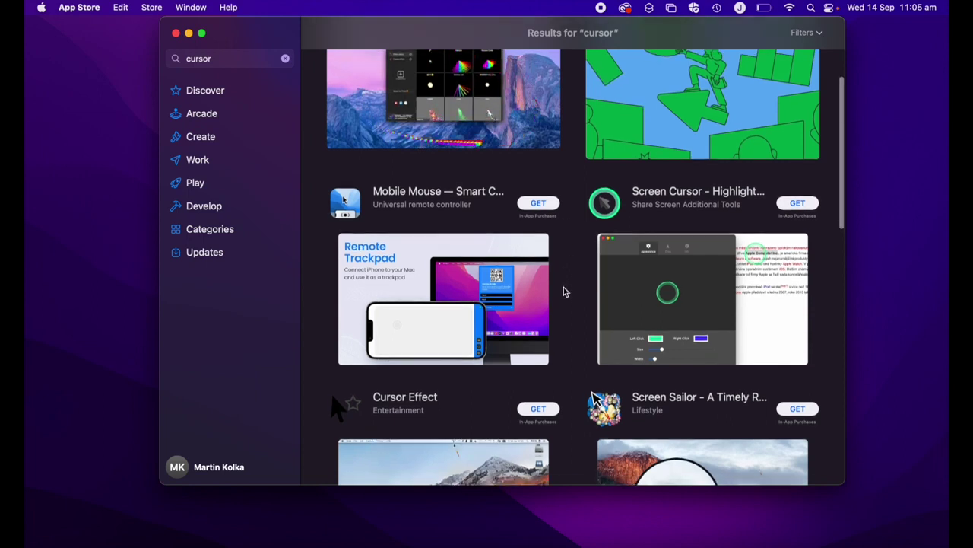
pyautogui.scroll(-3, 564, 292)
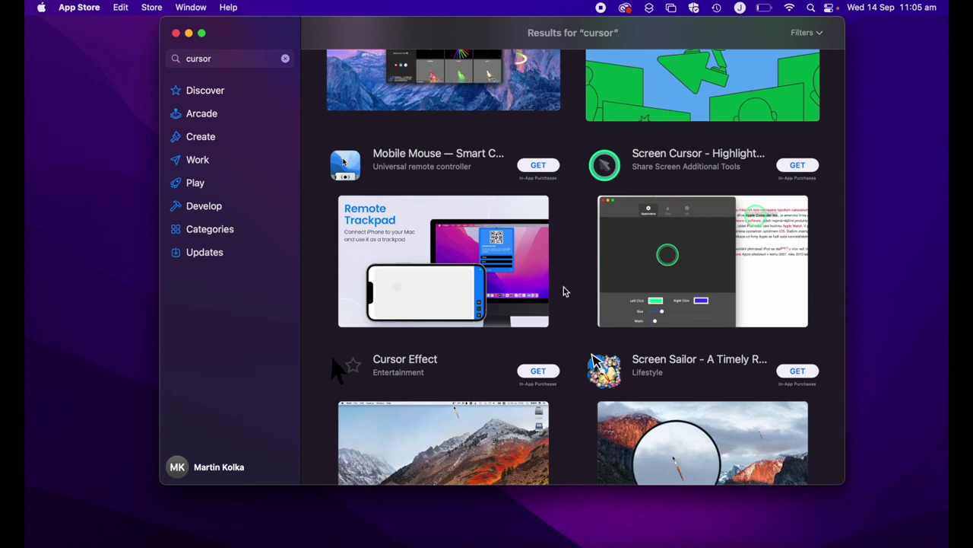
pyautogui.scroll(5, 564, 289)
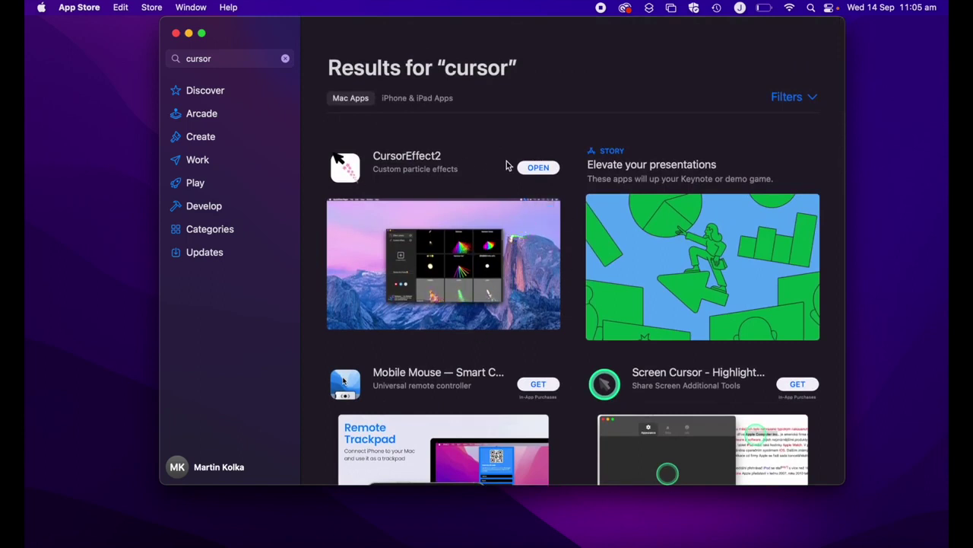
pyautogui.click(541, 167)
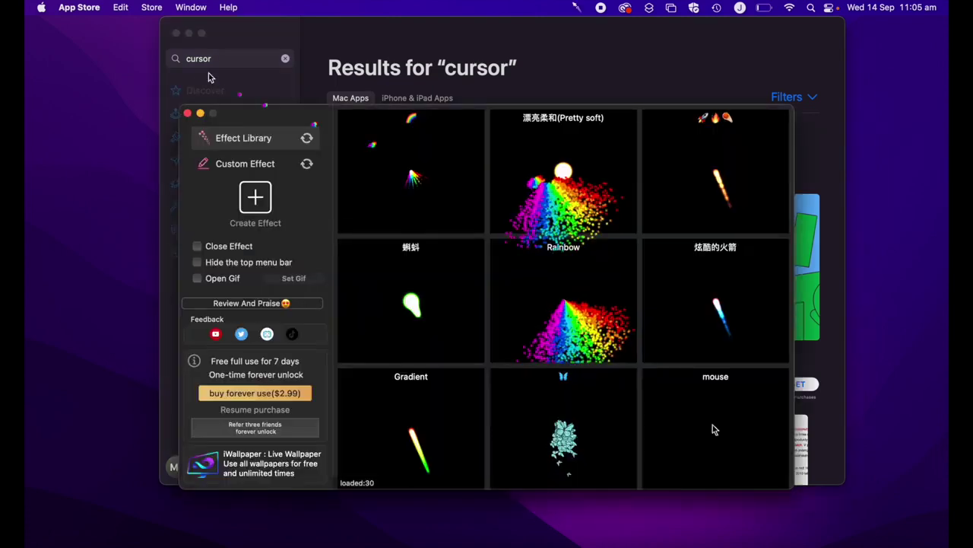
pyautogui.click(177, 34)
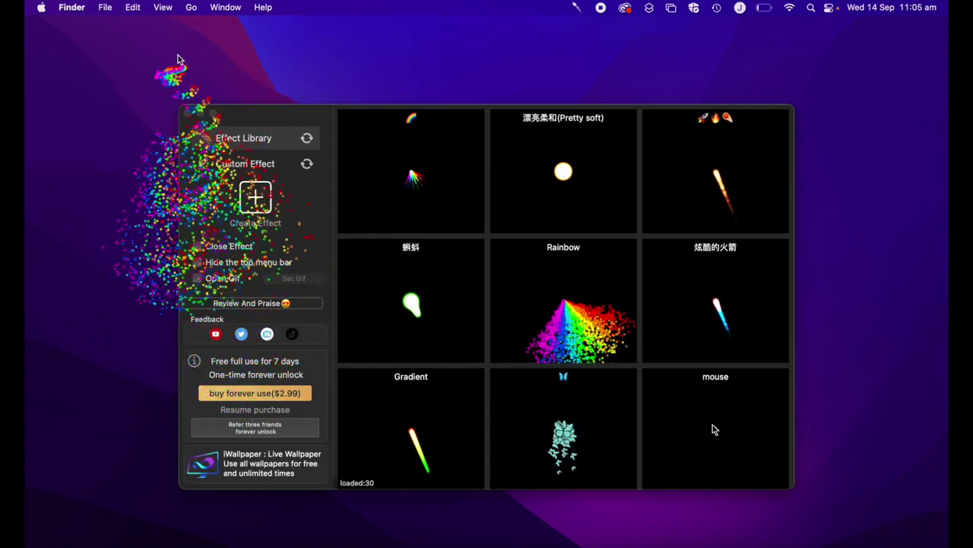
# Step: Try the 新ちゃん cursor effect from the Effect Library and replace it with the cyan ring effect
pyautogui.moveTo(388, 212)
pyautogui.scroll(-2, 391, 217)
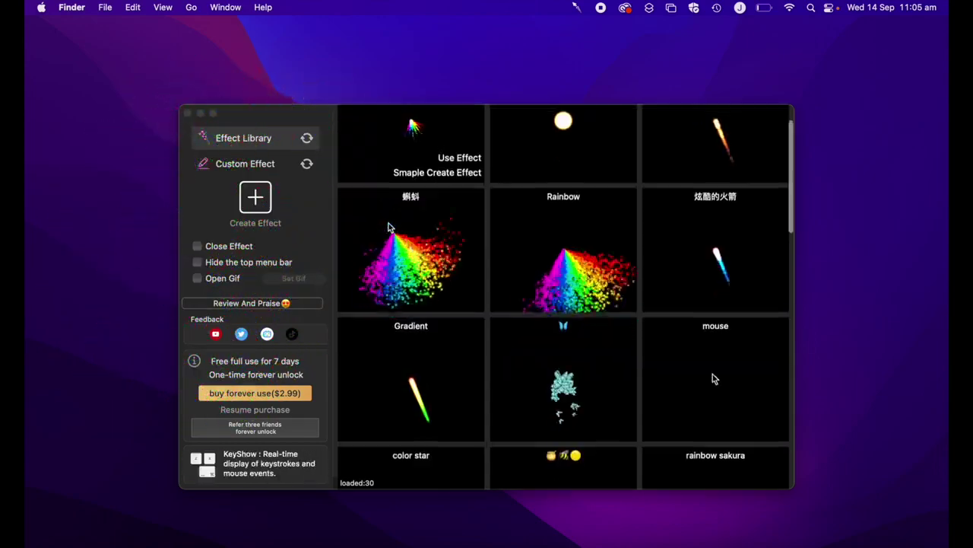
pyautogui.scroll(-4, 500, 237)
pyautogui.scroll(-10, 500, 238)
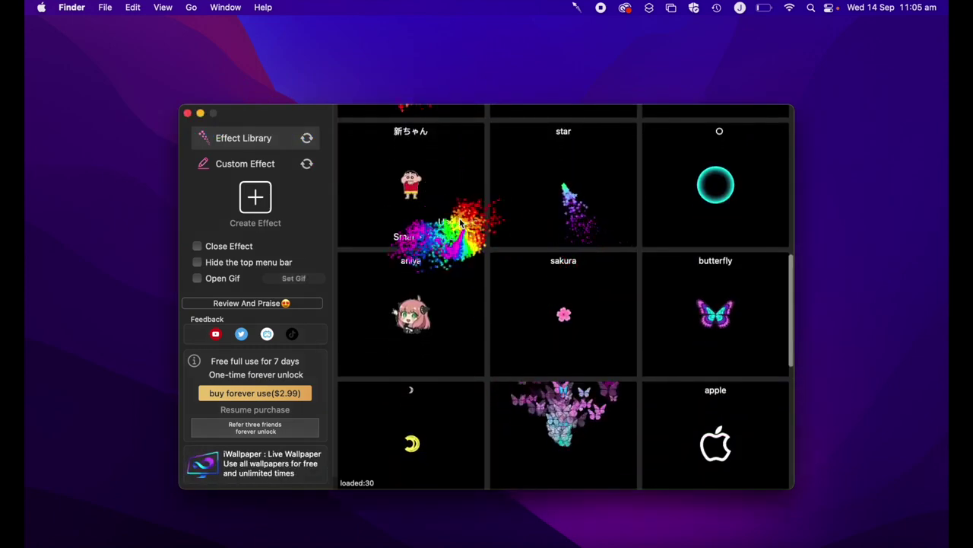
pyautogui.click(459, 221)
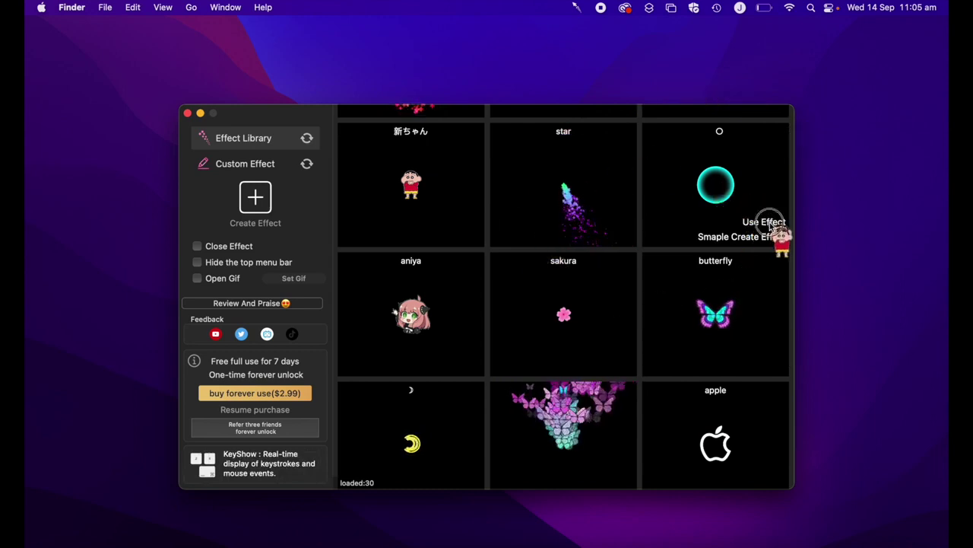
pyautogui.click(773, 223)
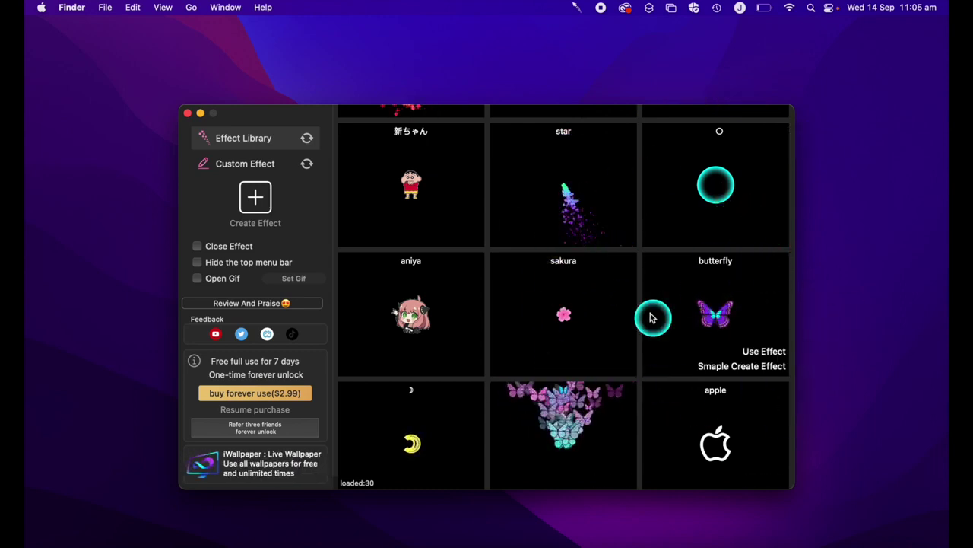
pyautogui.scroll(-5, 650, 317)
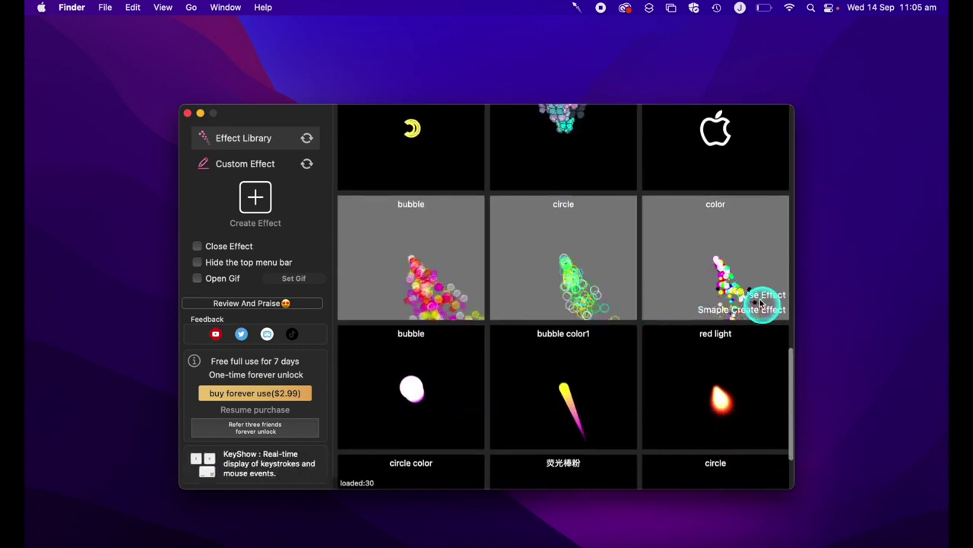
# Step: Apply the "color" cursor effect from the Effect Library
pyautogui.click(761, 296)
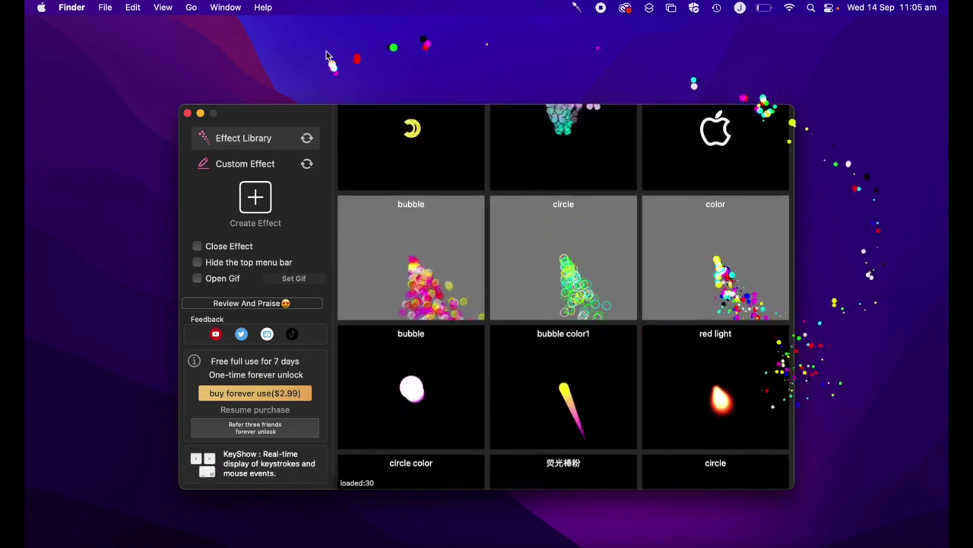
# Step: Browse the remaining cursor effects in the Effect Library, including the trail and rainbow designs, and return to the start of the list
pyautogui.moveTo(559, 409)
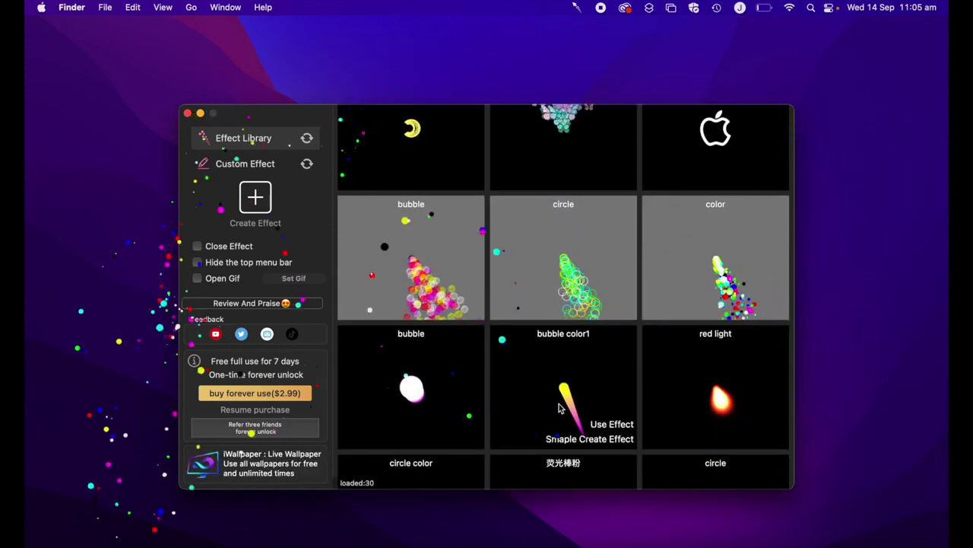
pyautogui.scroll(-6, 617, 251)
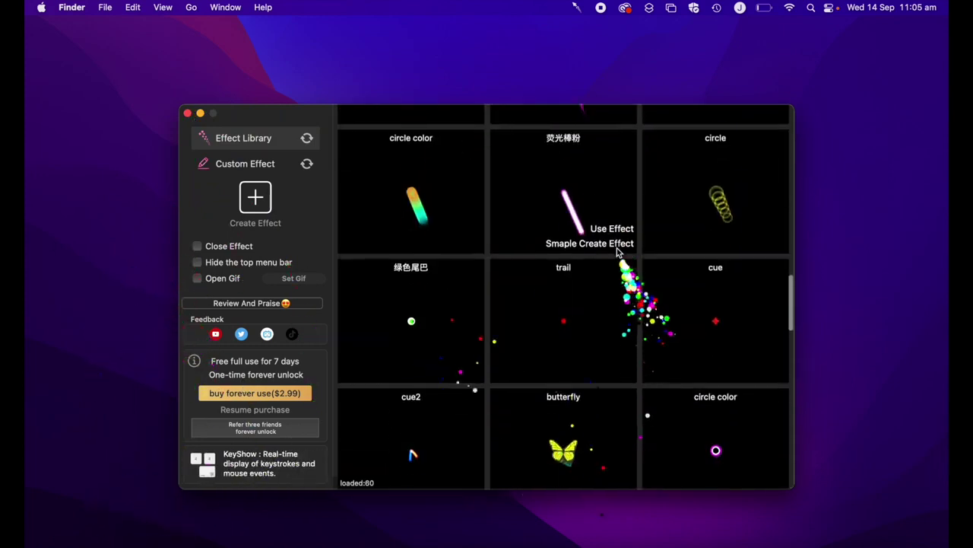
pyautogui.scroll(-10, 617, 251)
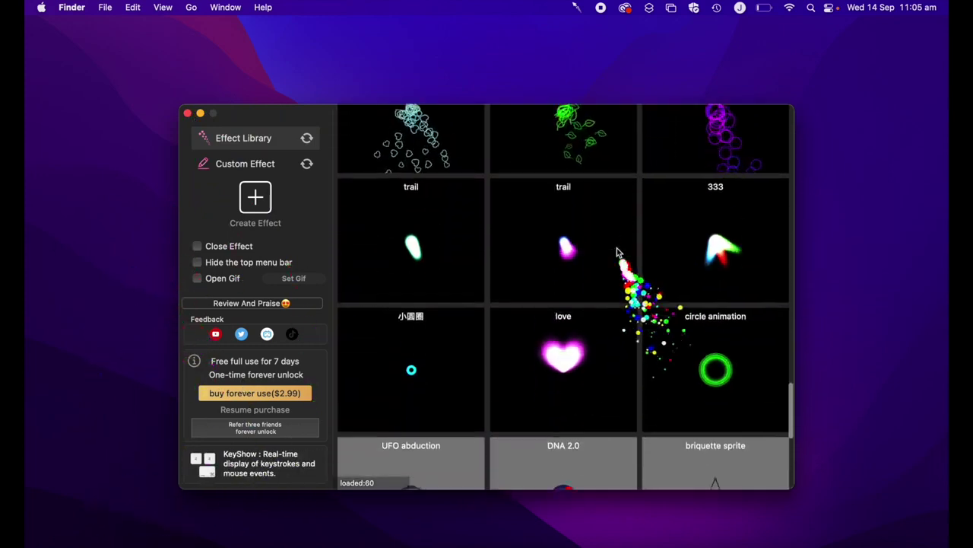
pyautogui.moveTo(401, 277)
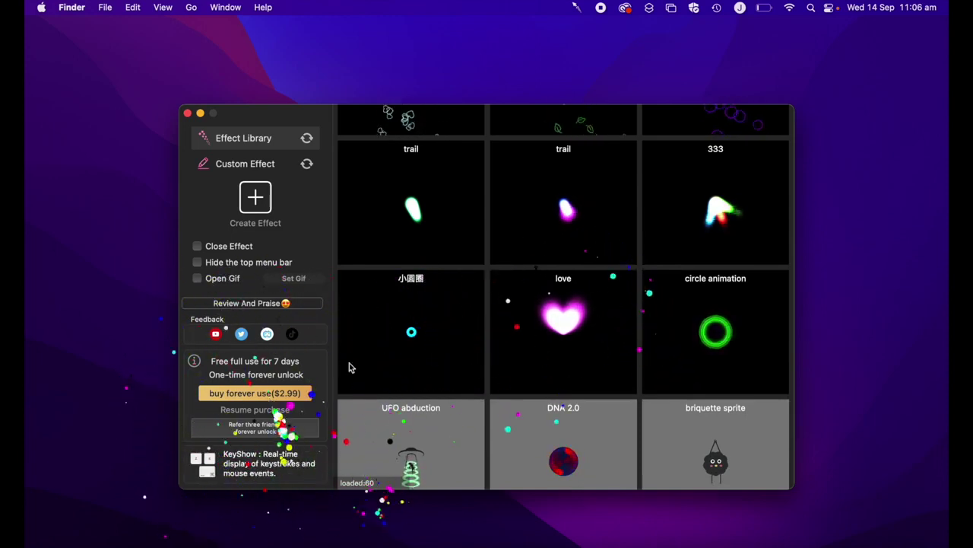
pyautogui.scroll(-8, 349, 367)
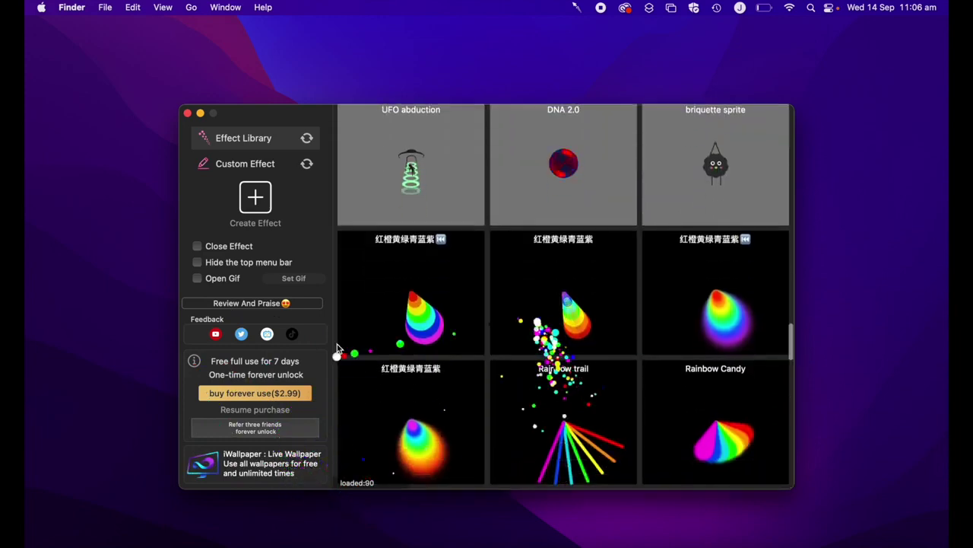
pyautogui.scroll(-10, 583, 293)
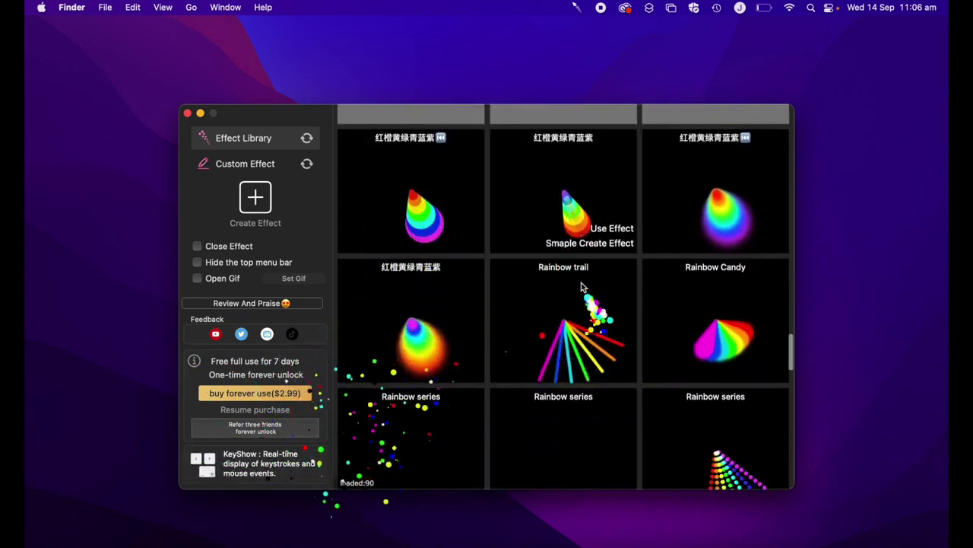
pyautogui.scroll(15, 583, 288)
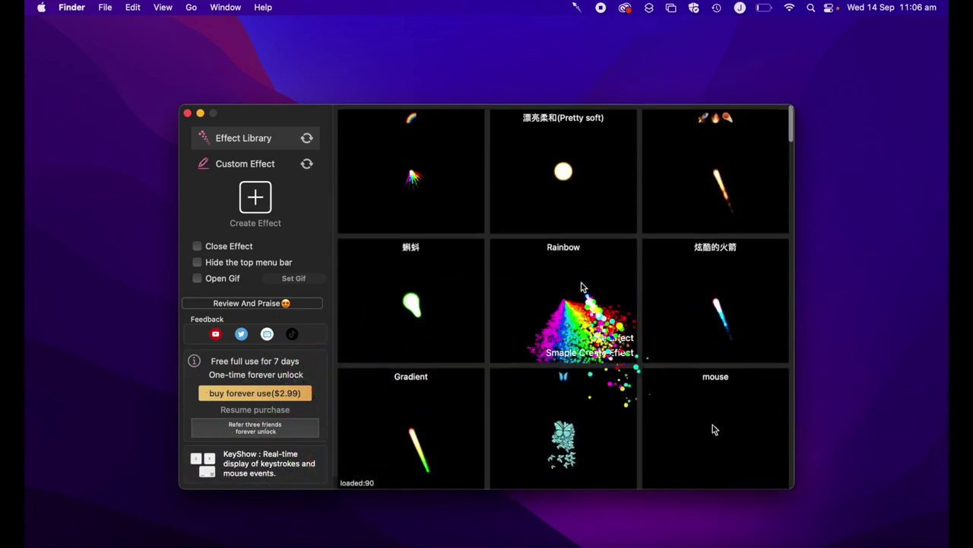